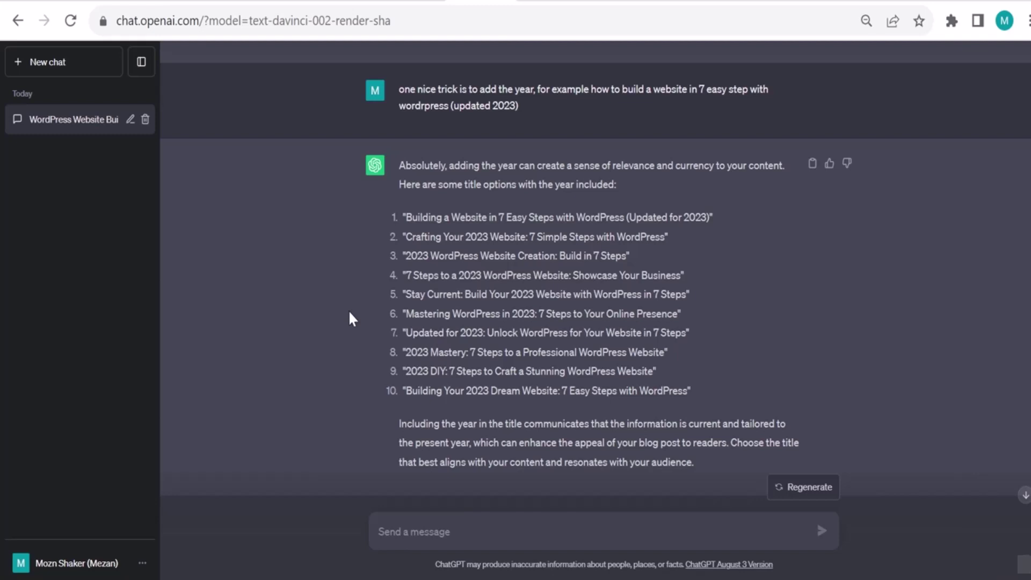
Paste the first suggested title into a new message and request a 1000-word blog post outline.
triple_click(471, 217)
key("ctrl+c")
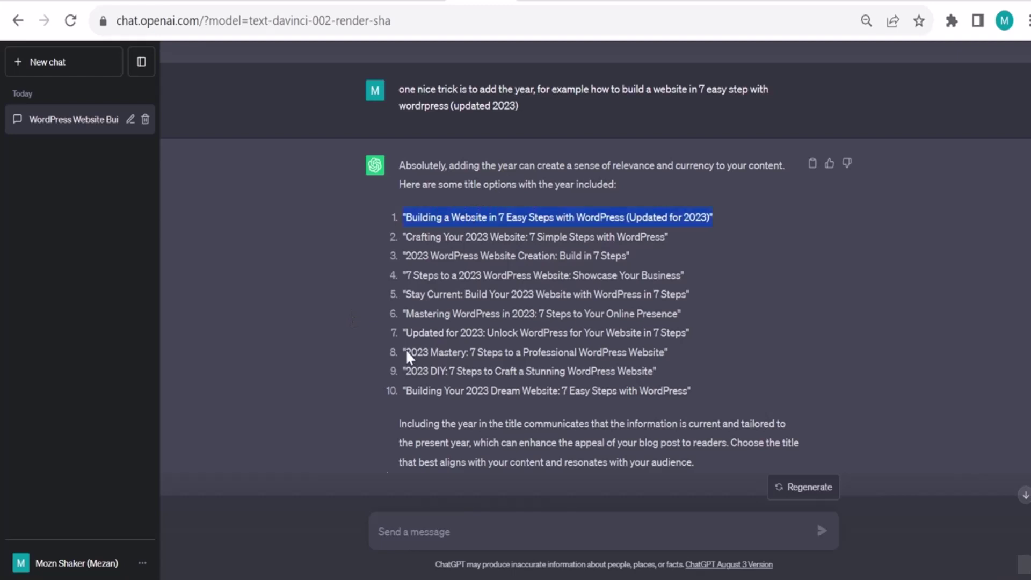
left_click(395, 529)
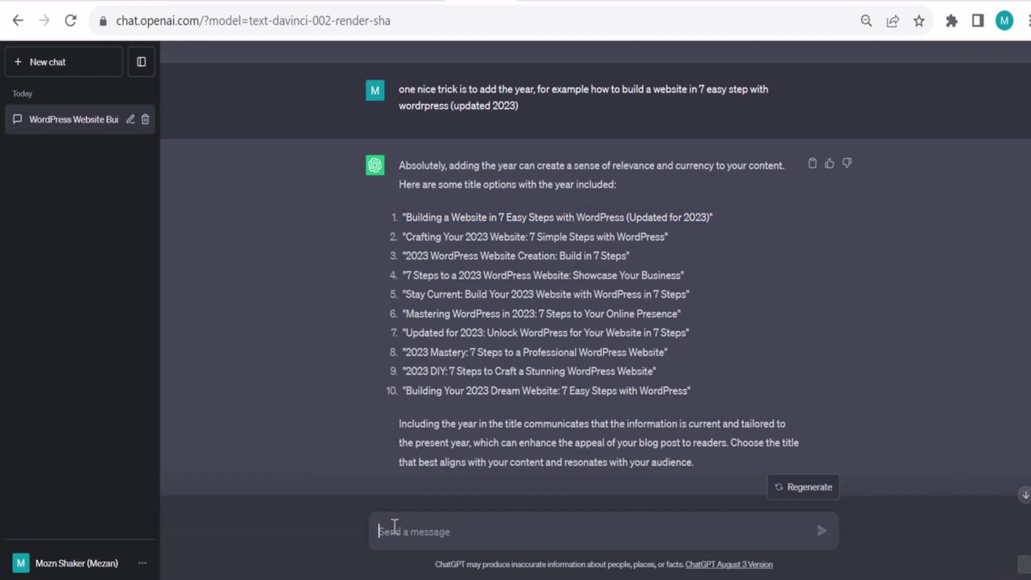
key("ctrl+v")
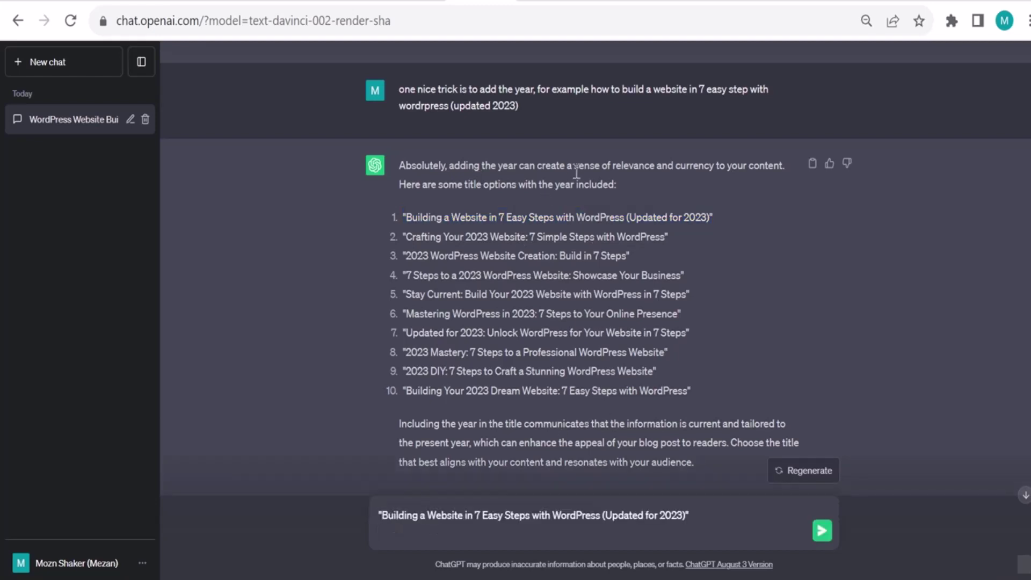
scroll(576, 172, "up", 5)
scroll(577, 171, "up", 2)
scroll(576, 170, "down", 7)
scroll(576, 171, "down", 1)
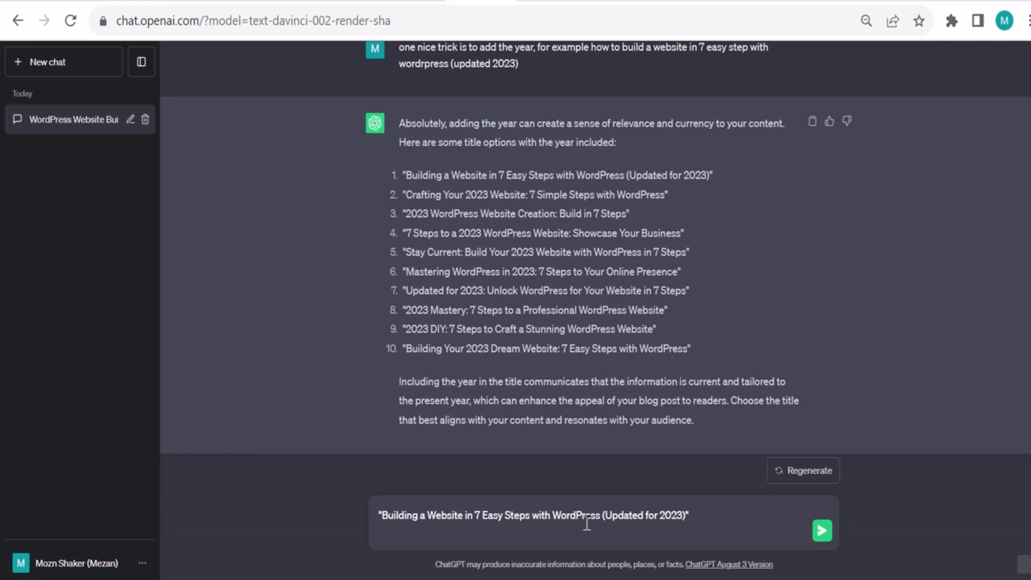
type("nice, lets ")
type("take the above ")
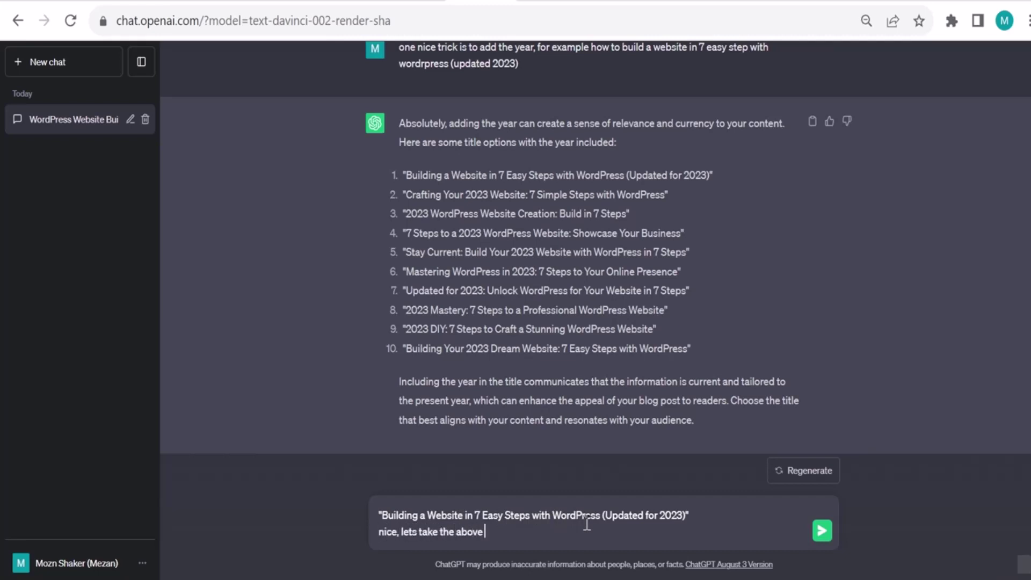
type("title and ")
type("move to the next s")
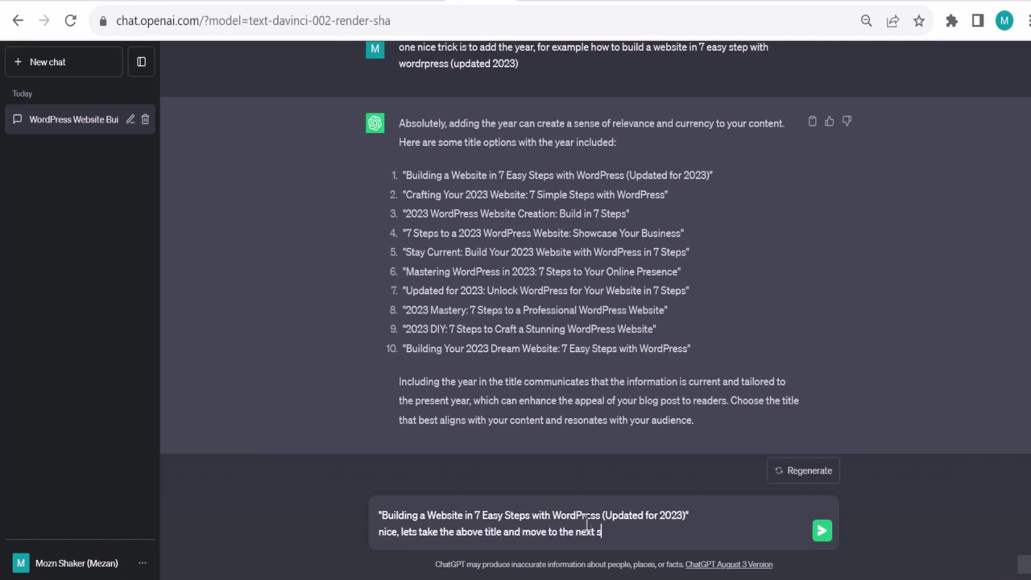
type("tep, give me an ")
type("outline for ")
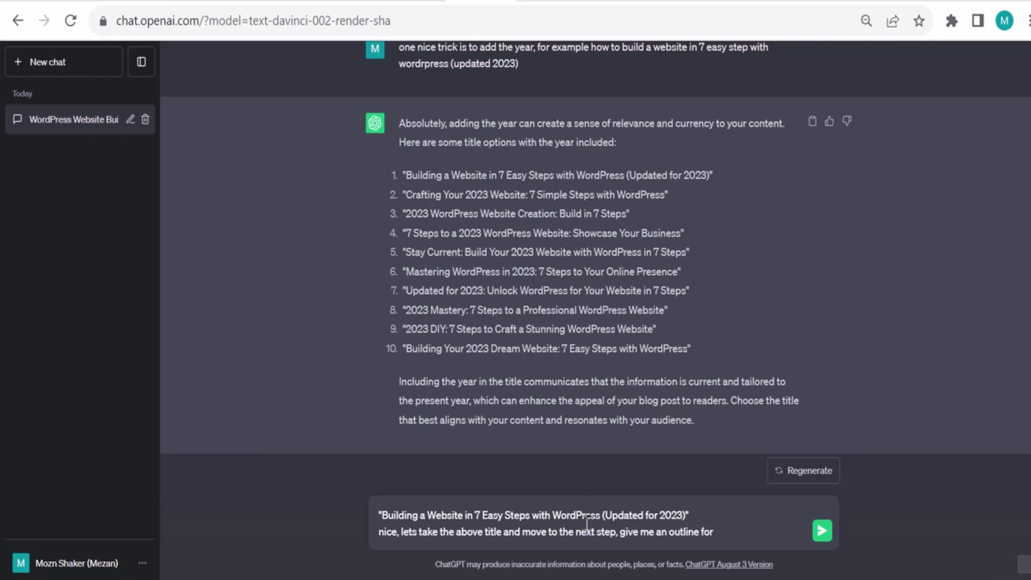
type("a 1000 ")
type("word blog ")
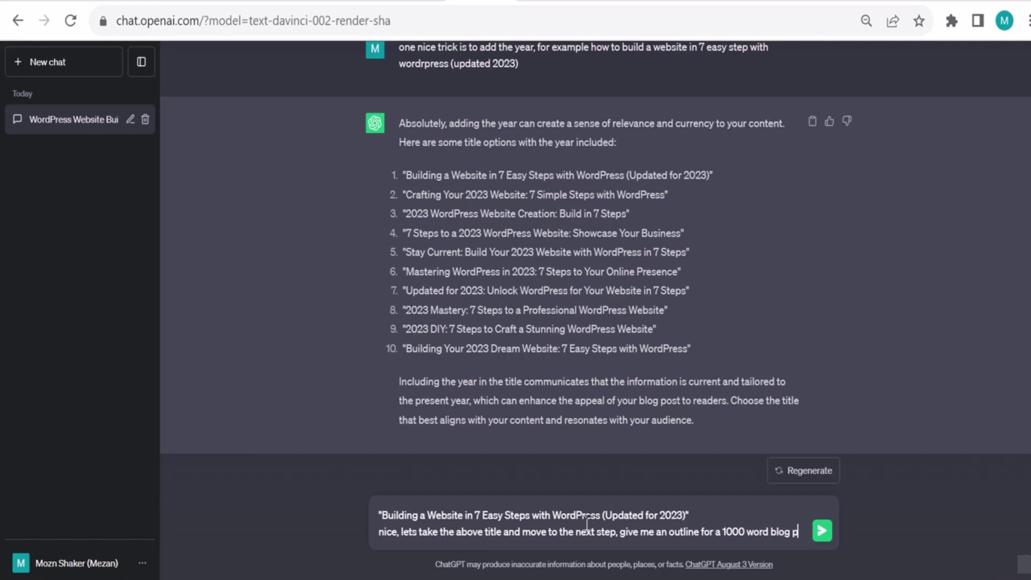
type("post")
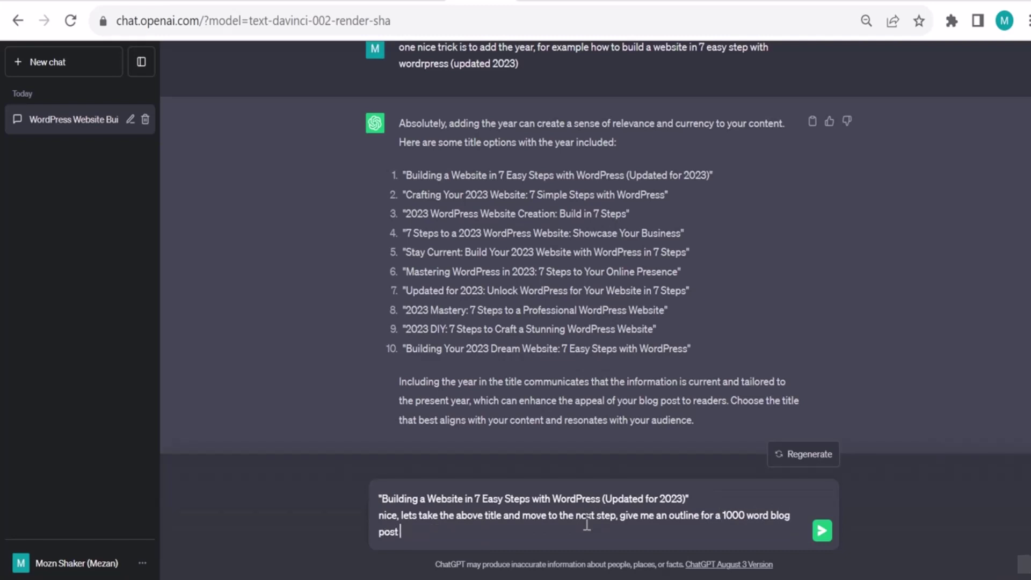
key("Return")
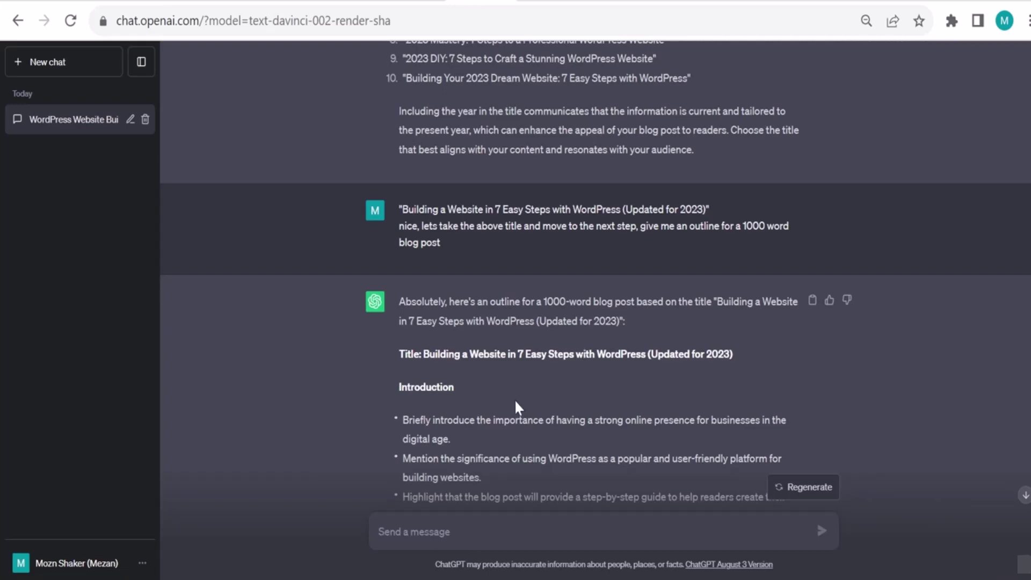
scroll(514, 399, "down", 3)
scroll(515, 398, "down", 3)
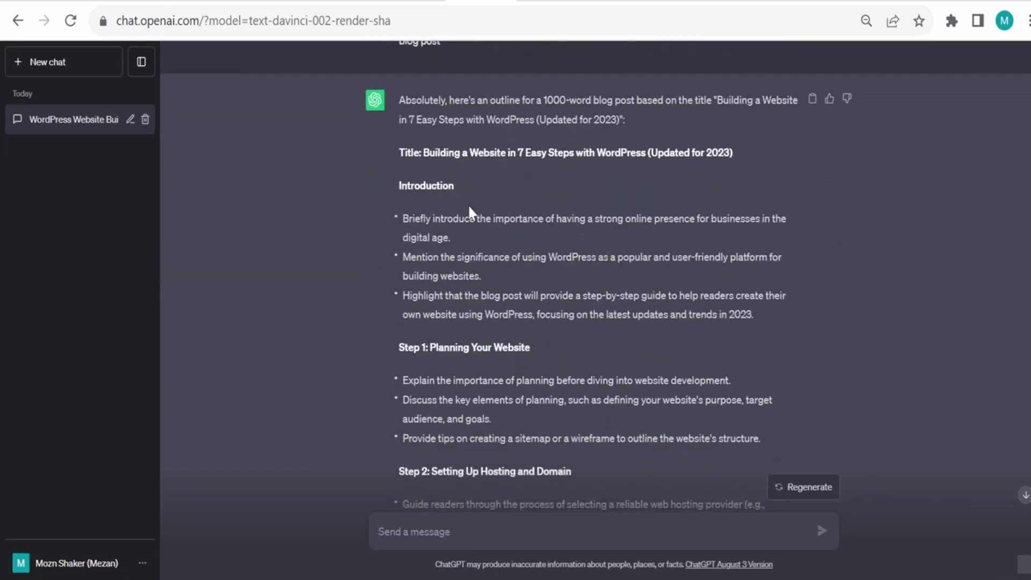
scroll(425, 256, "down", 2)
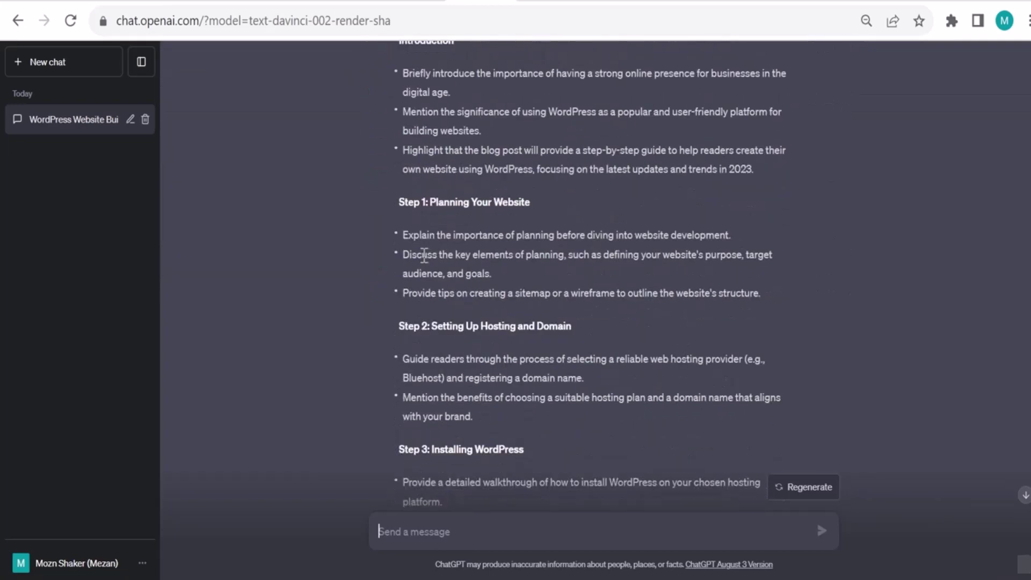
scroll(424, 256, "down", 3)
scroll(425, 257, "down", 3)
scroll(425, 257, "down", 3)
scroll(425, 256, "down", 2)
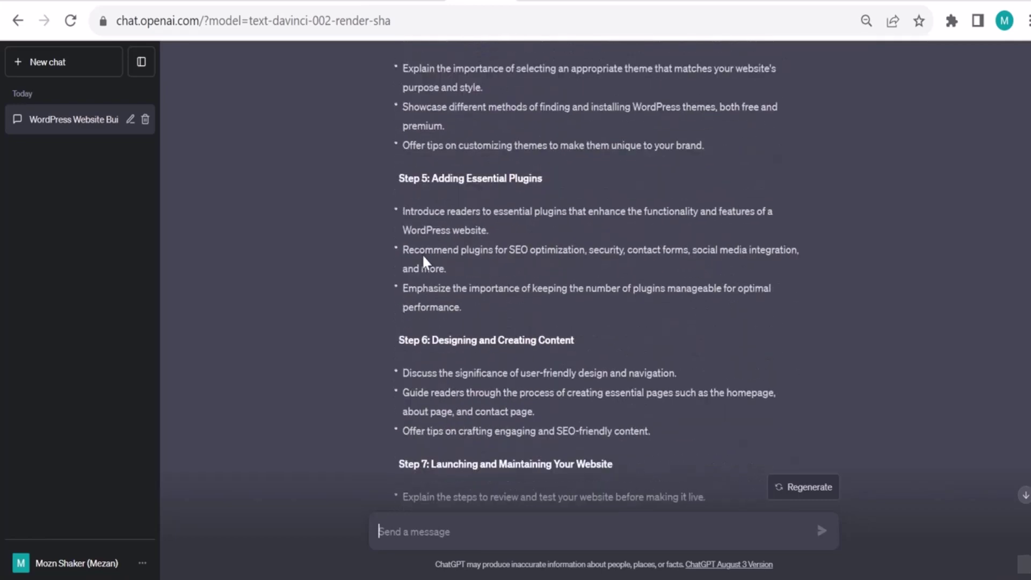
scroll(421, 254, "down", 5)
scroll(421, 254, "down", 1)
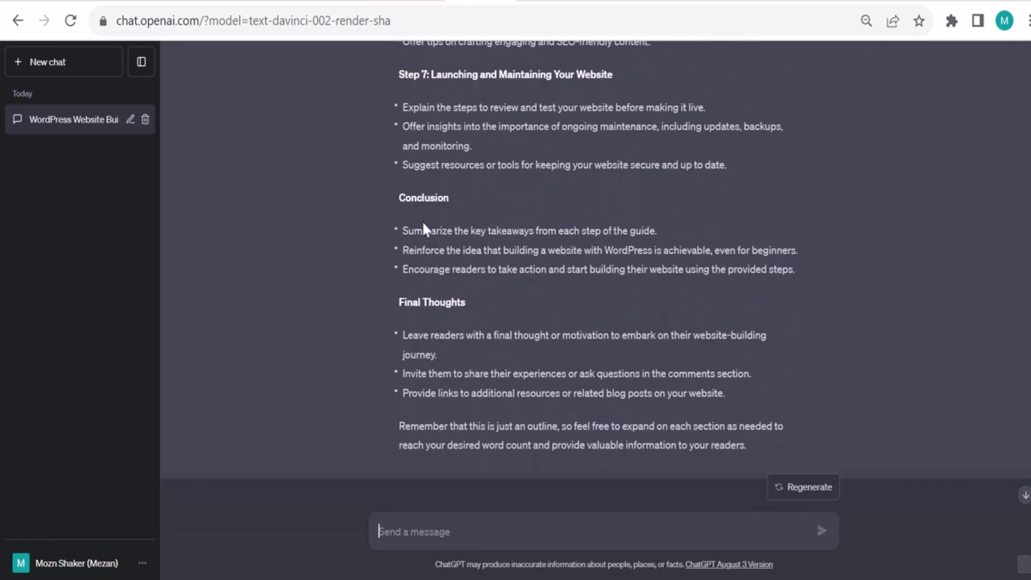
scroll(422, 221, "up", 3)
scroll(421, 236, "up", 4)
scroll(421, 236, "up", 4)
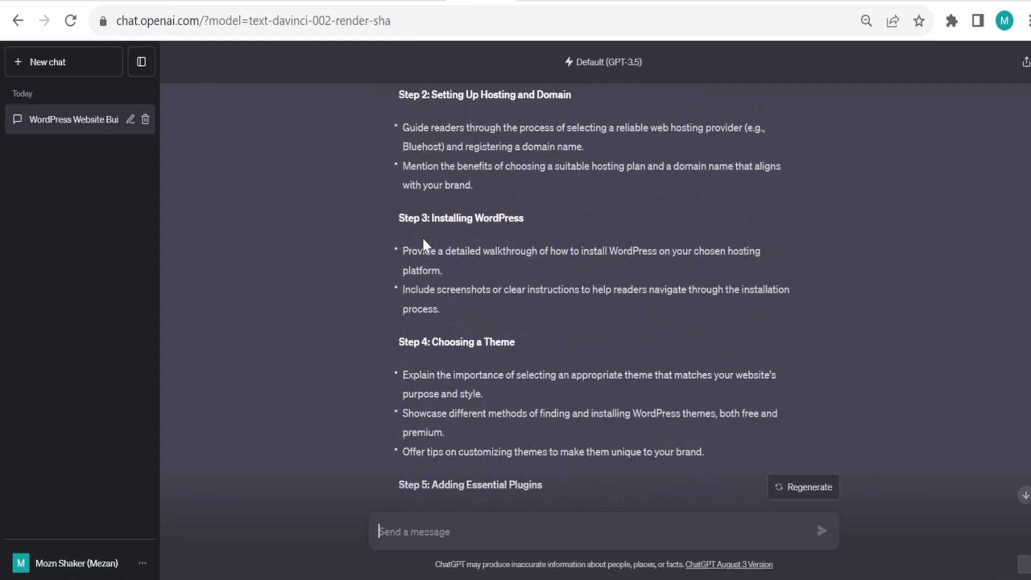
scroll(421, 237, "up", 2)
scroll(421, 237, "up", 2)
scroll(422, 236, "up", 2)
scroll(422, 237, "up", 2)
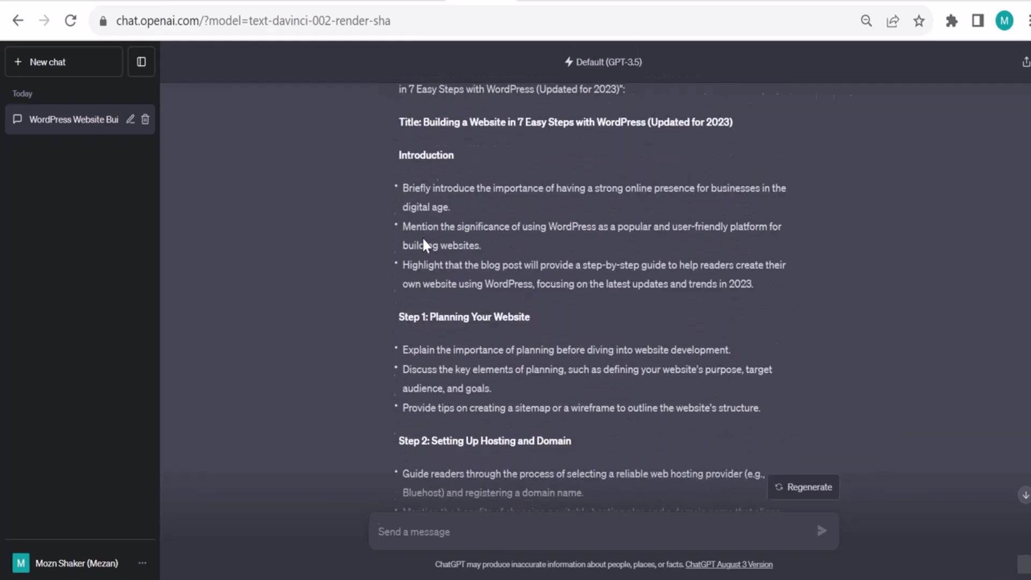
scroll(421, 237, "up", 1)
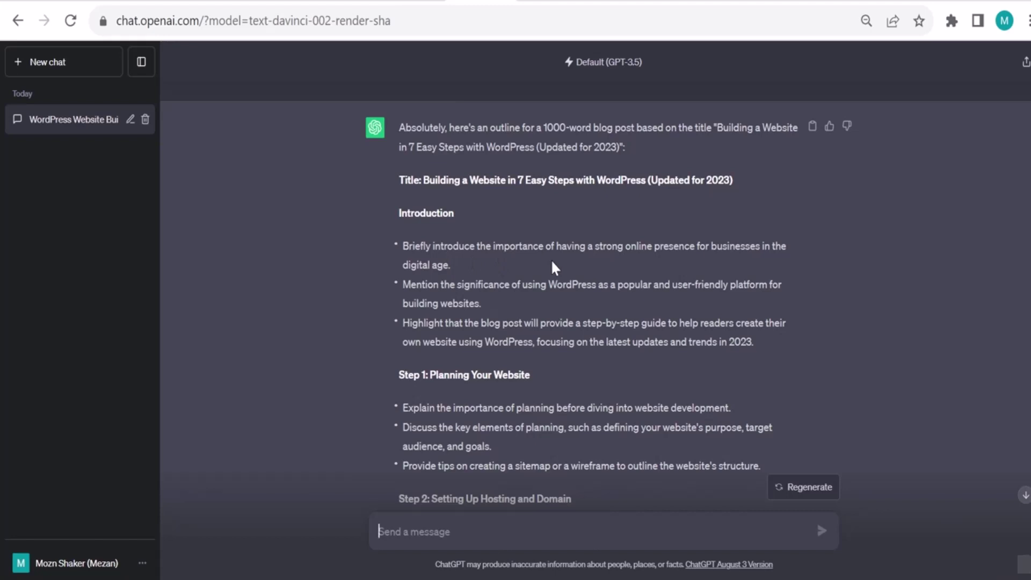
scroll(550, 258, "down", 2)
scroll(551, 258, "down", 2)
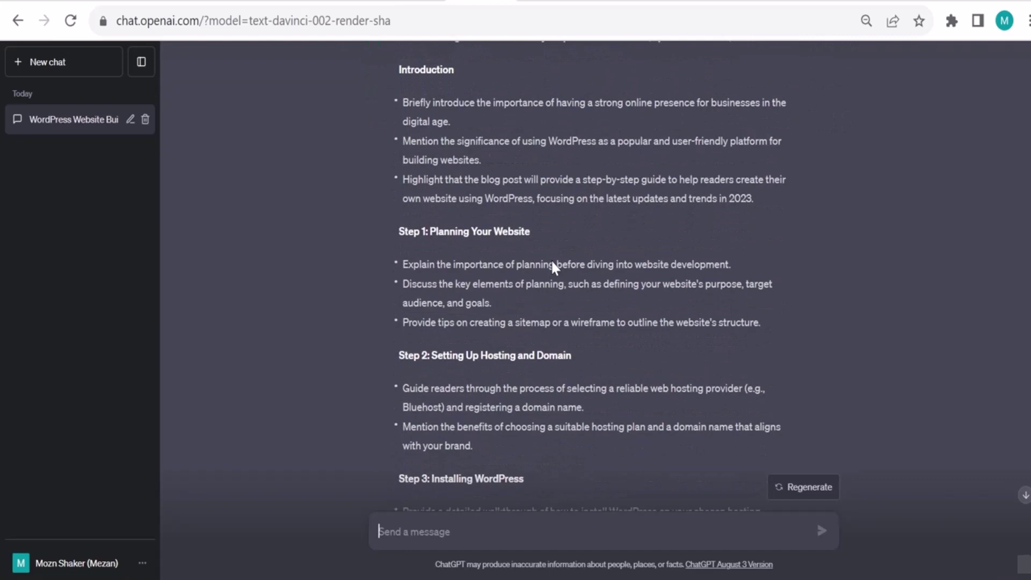
scroll(572, 340, "down", 2)
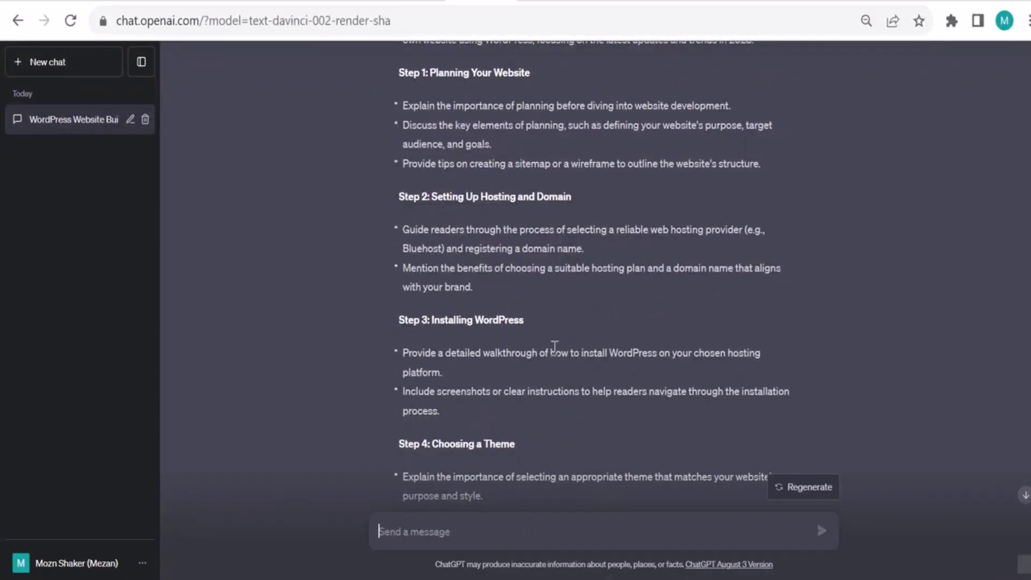
scroll(554, 347, "up", 1)
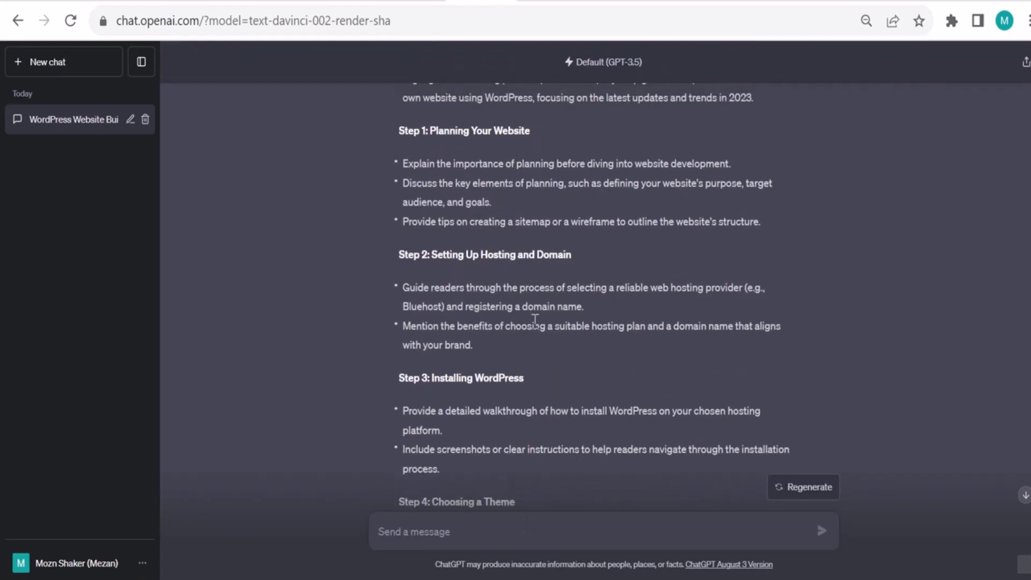
scroll(476, 146, "up", 2)
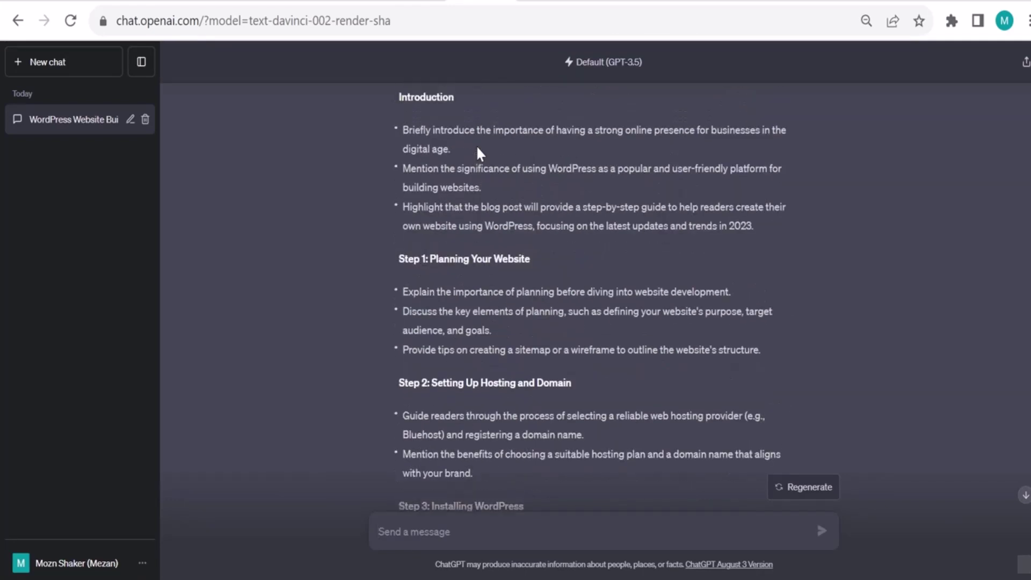
scroll(497, 351, "down", 1)
scroll(498, 351, "down", 2)
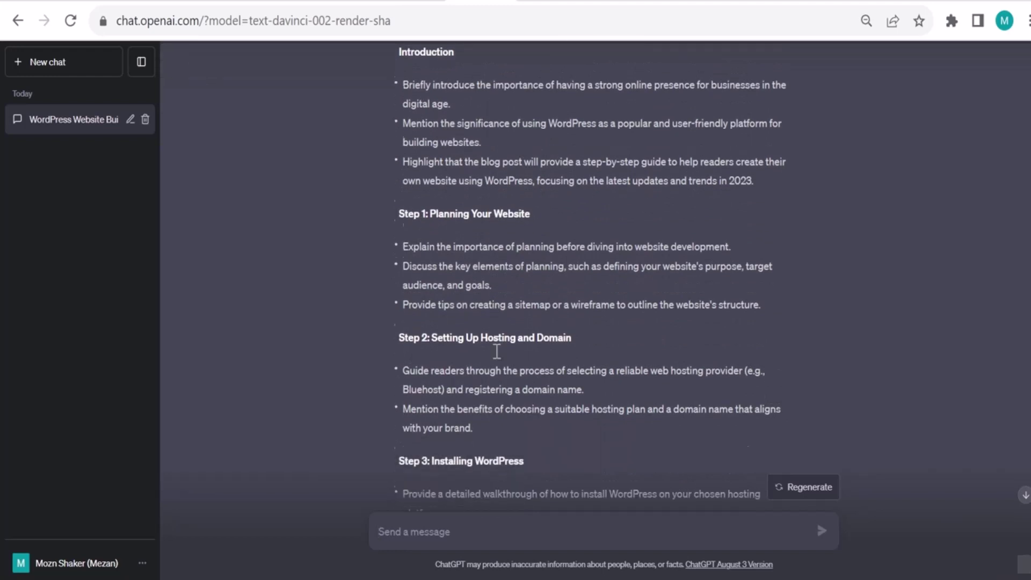
scroll(451, 185, "down", 1)
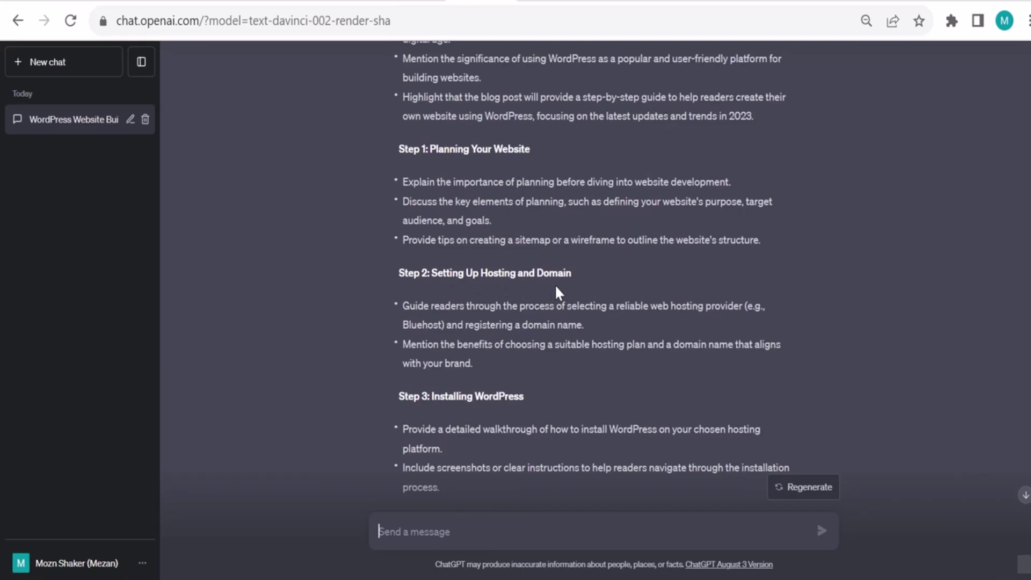
scroll(555, 284, "down", 1)
scroll(555, 284, "down", 2)
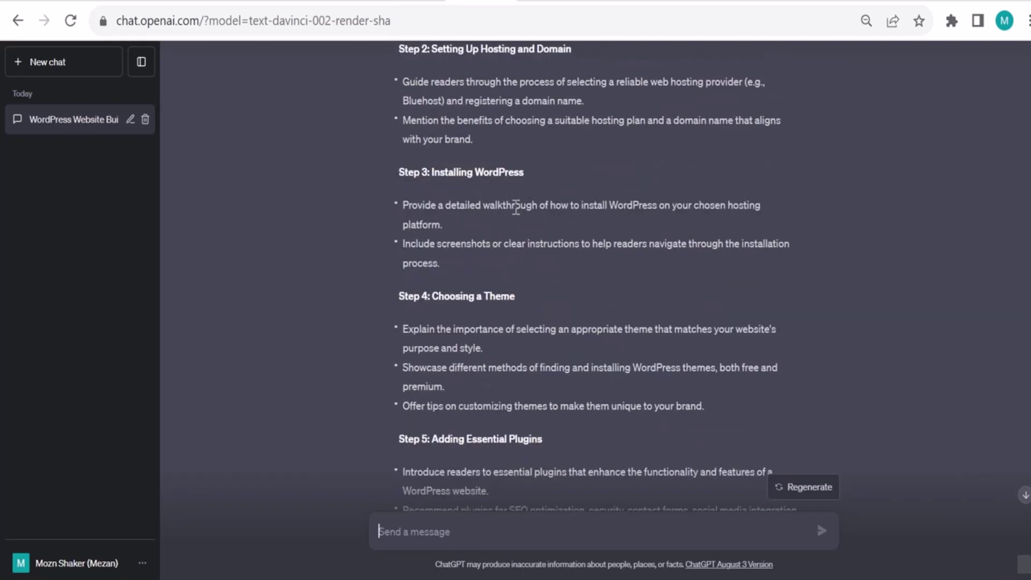
scroll(513, 318, "down", 2)
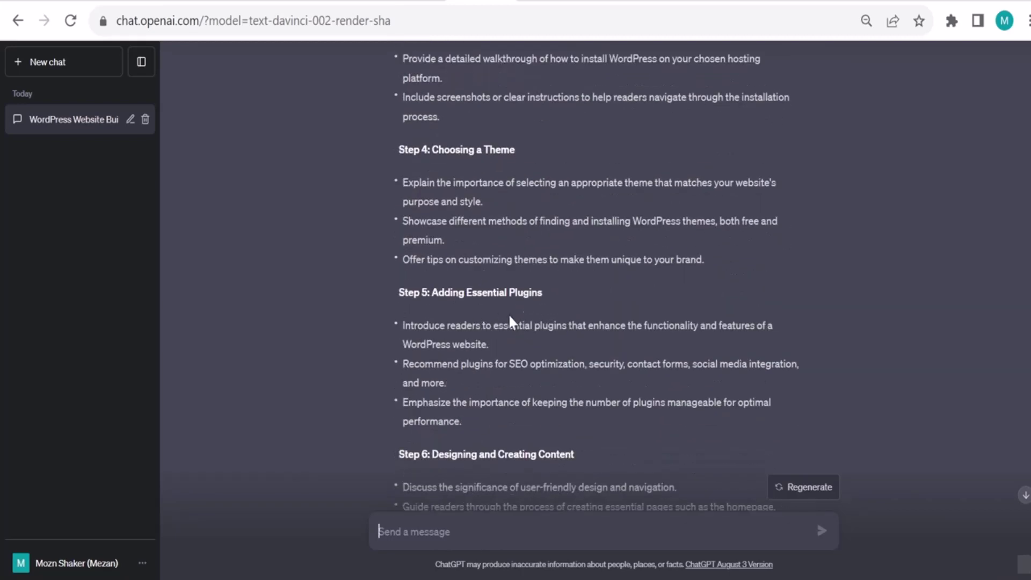
scroll(530, 320, "down", 2)
scroll(530, 320, "down", 1)
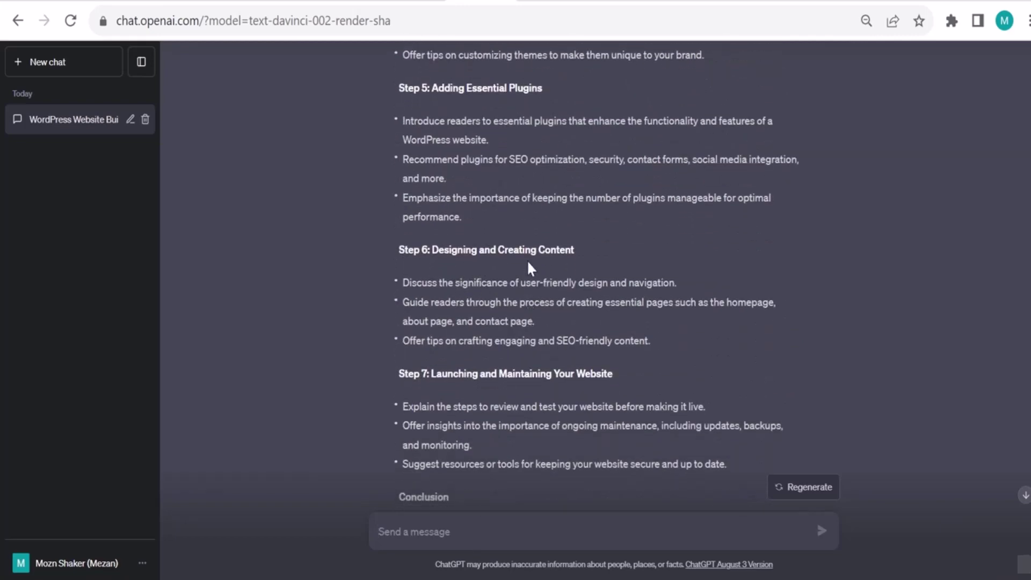
scroll(526, 260, "down", 2)
scroll(527, 259, "down", 1)
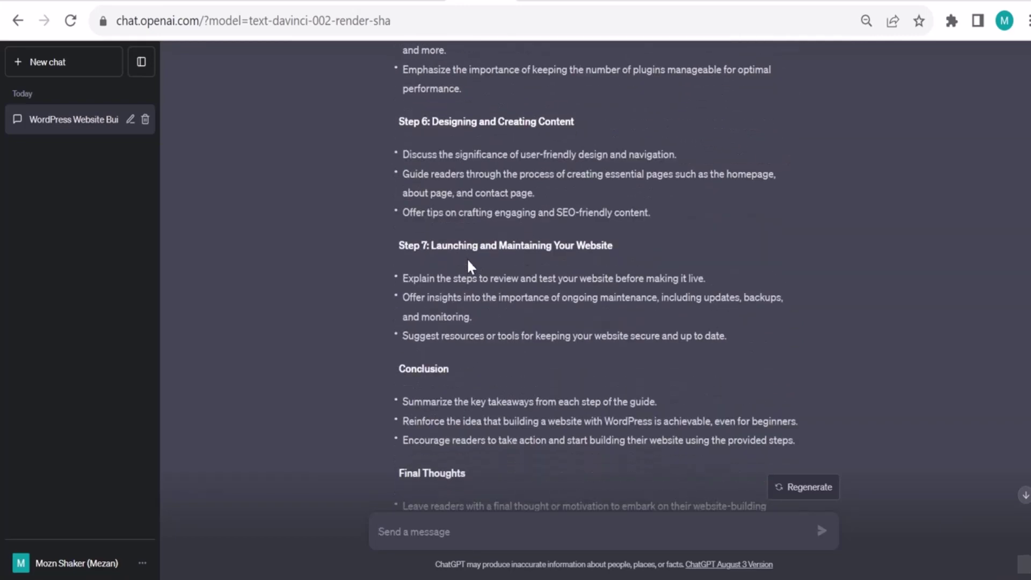
scroll(571, 349, "down", 2)
scroll(571, 349, "down", 1)
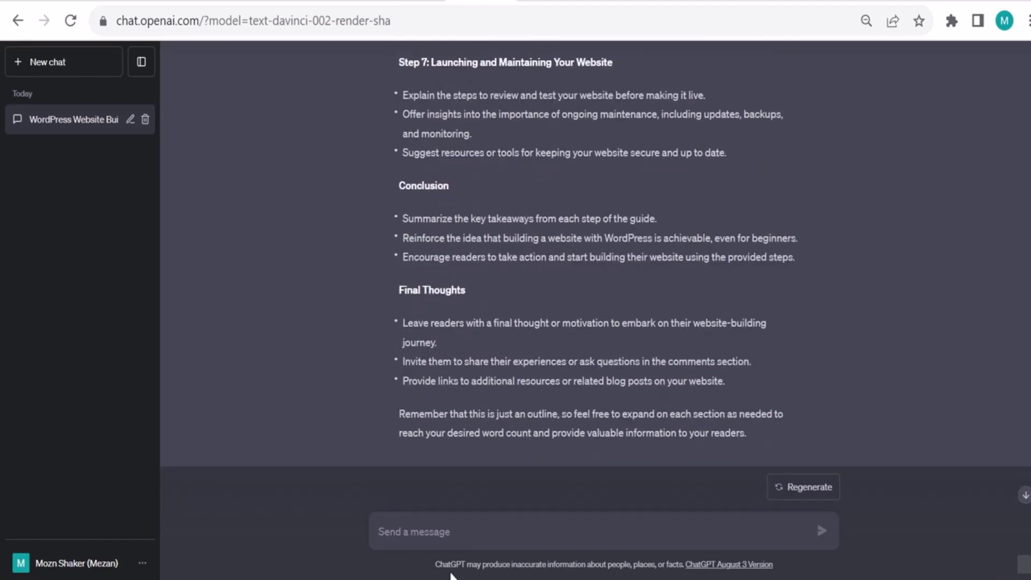
type("it looks ni")
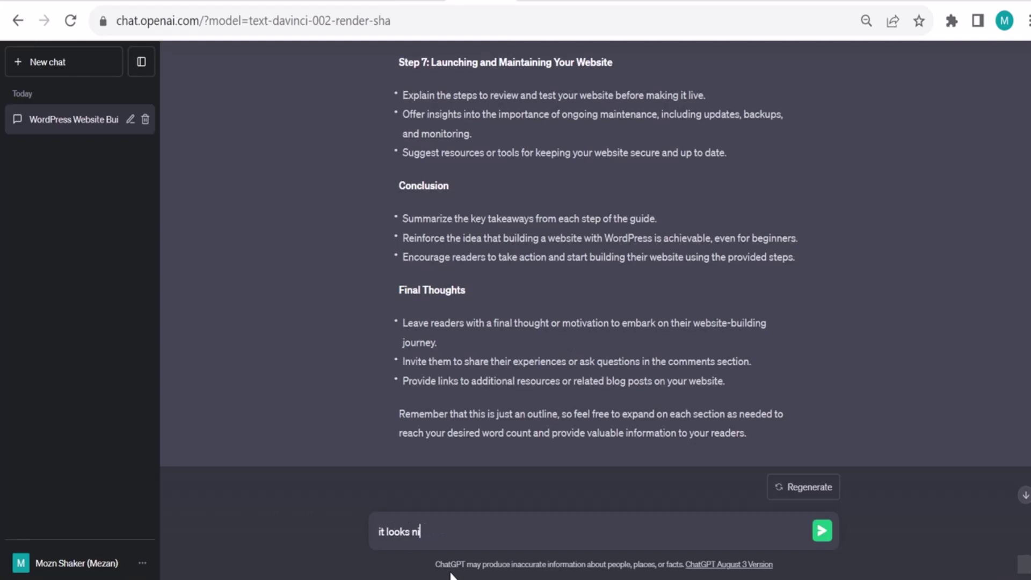
type("ce, can w")
type("e improve it a ")
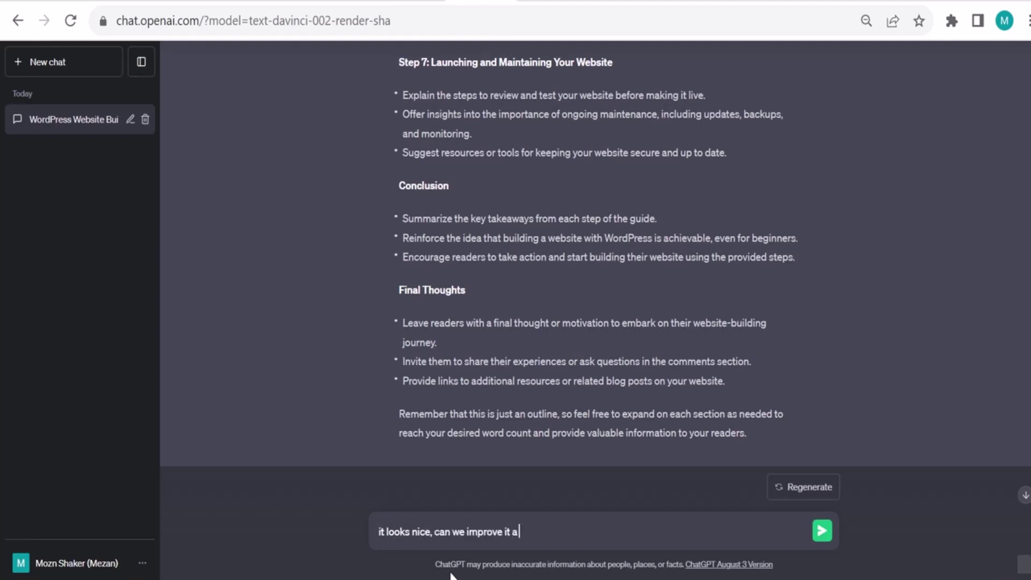
type("little bit,")
type(" i feel the")
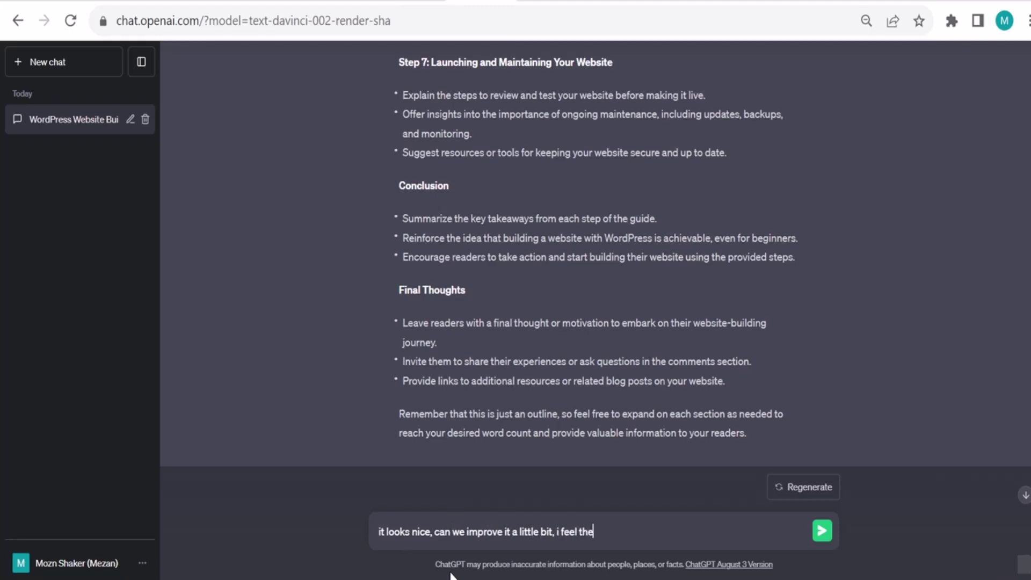
type(" content will be")
type(" short. ")
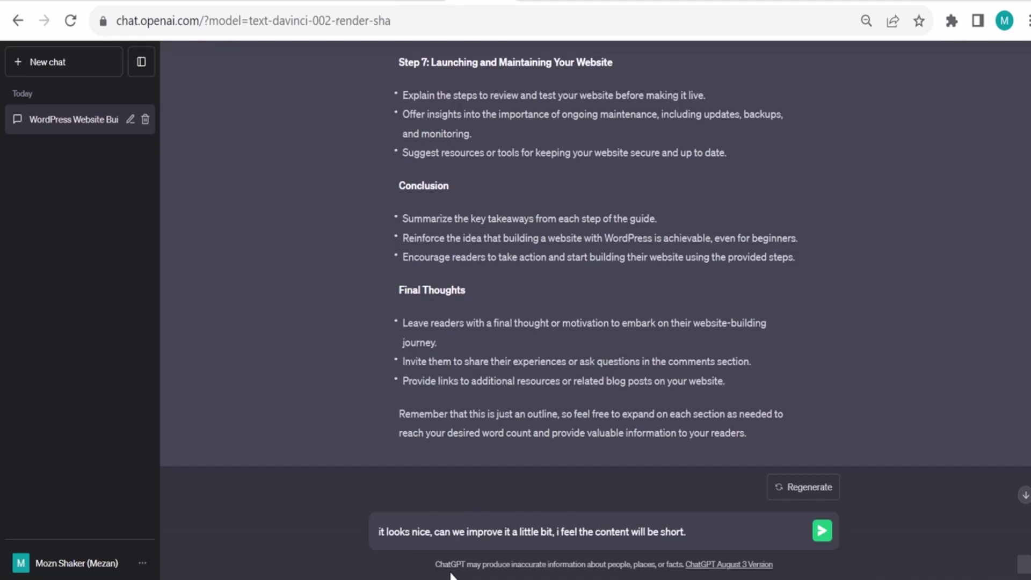
type(" maybe we")
type(" can add")
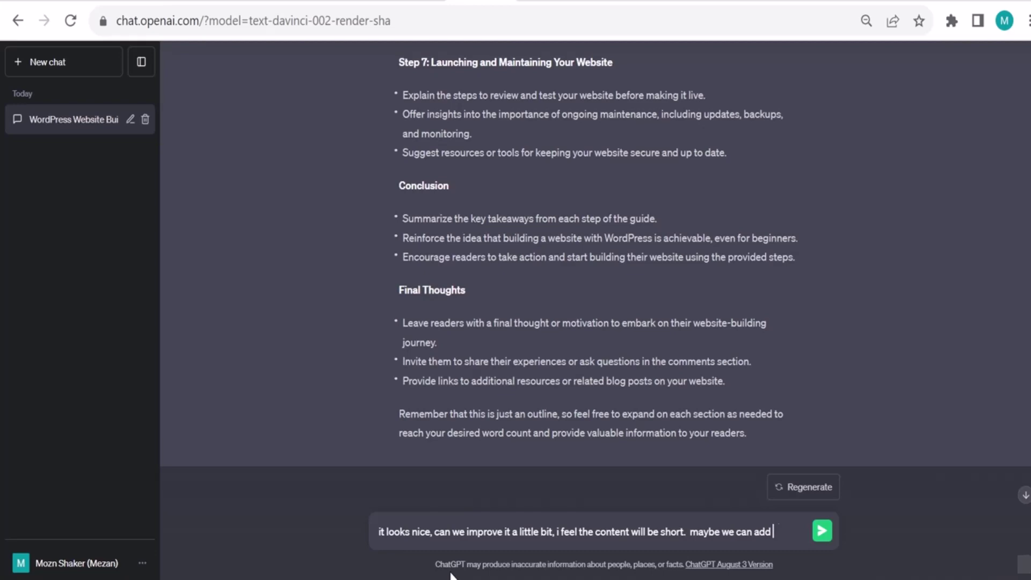
type("FAQs at t")
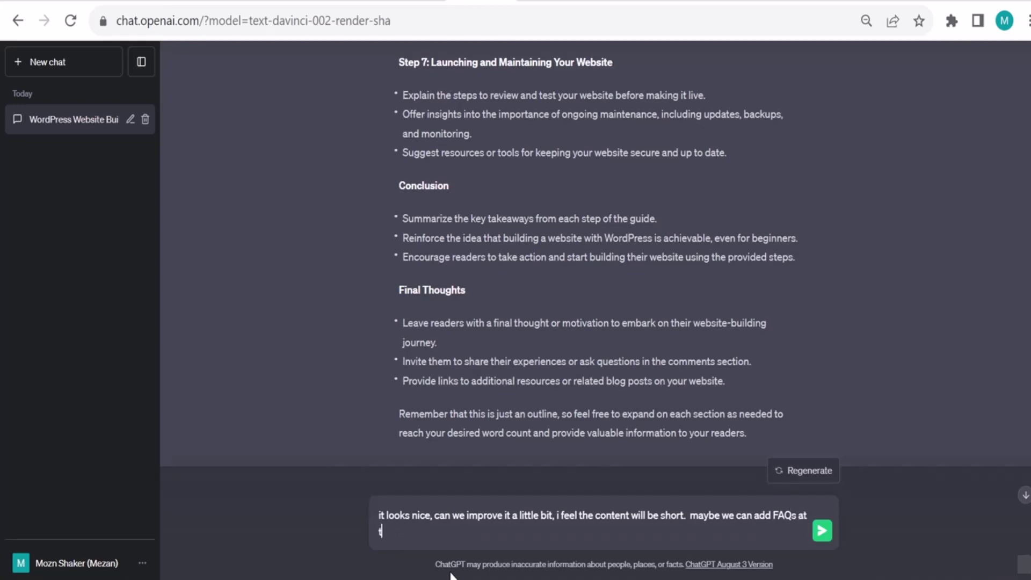
type("he end")
Send a request to expand the too-short outline and add FAQs at the end.
key("Return")
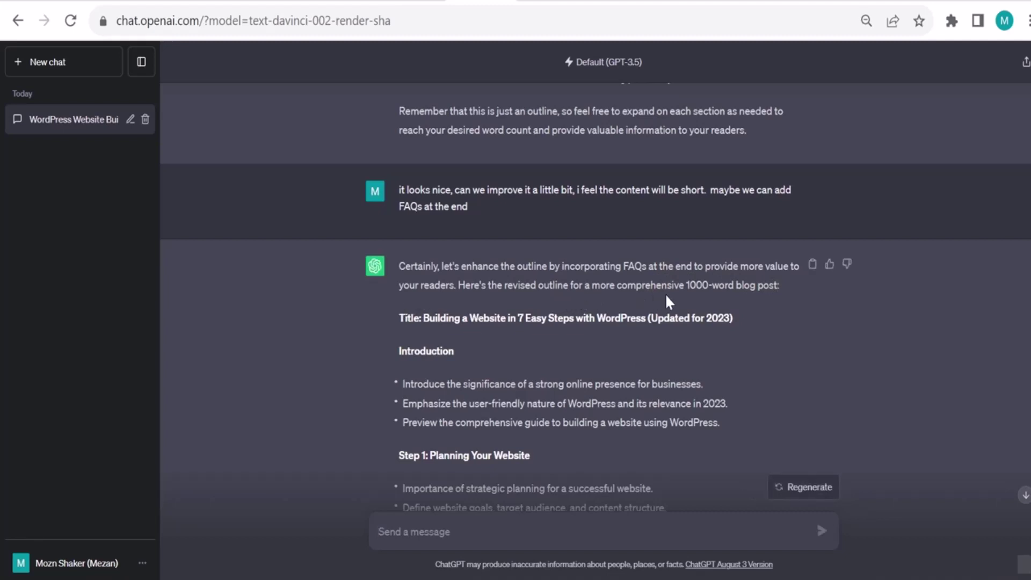
scroll(550, 401, "down", 1)
scroll(551, 400, "down", 2)
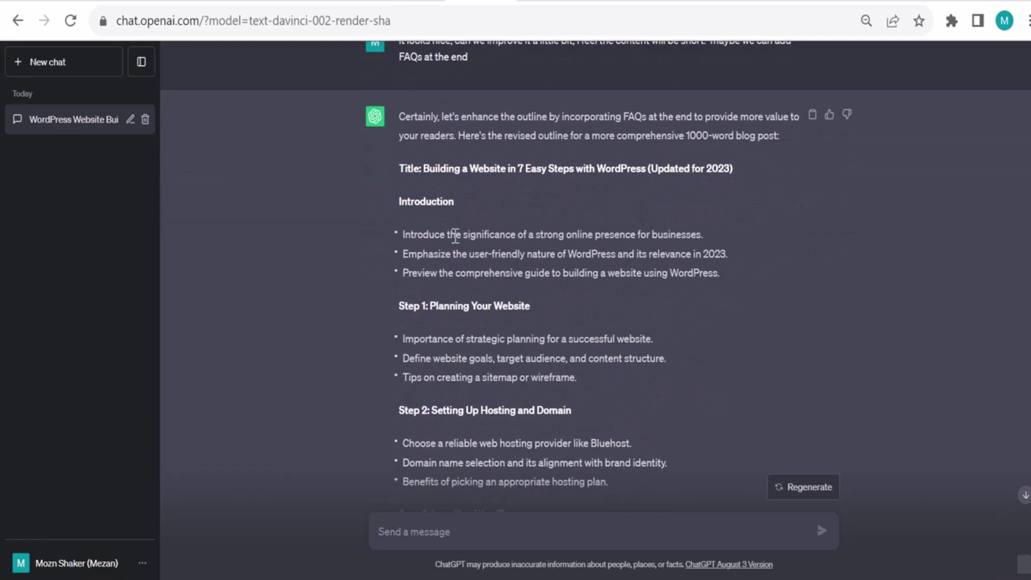
scroll(466, 309, "down", 8)
scroll(466, 310, "down", 3)
scroll(467, 310, "down", 2)
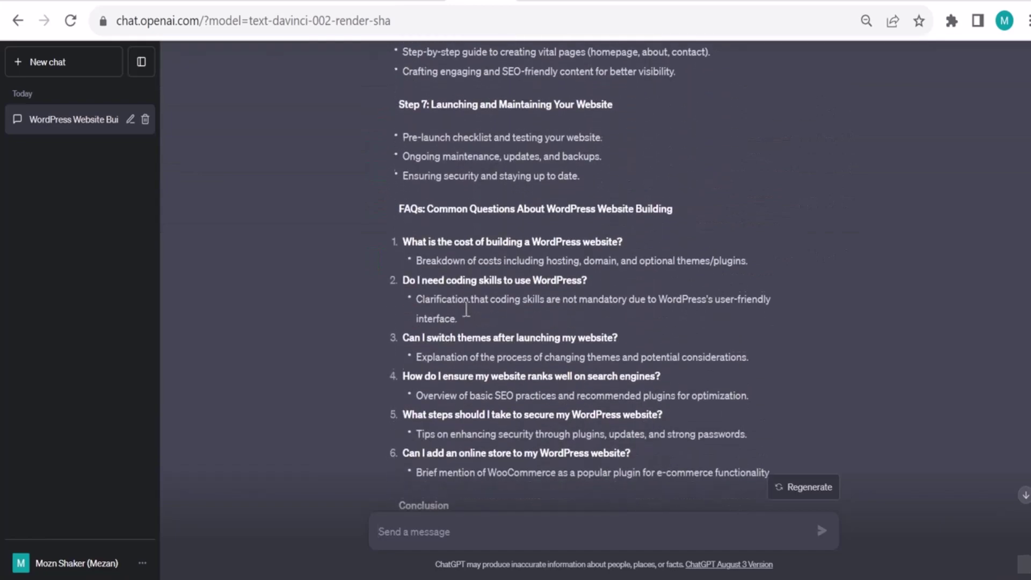
scroll(479, 337, "down", 2)
scroll(478, 337, "down", 2)
scroll(475, 334, "down", 3)
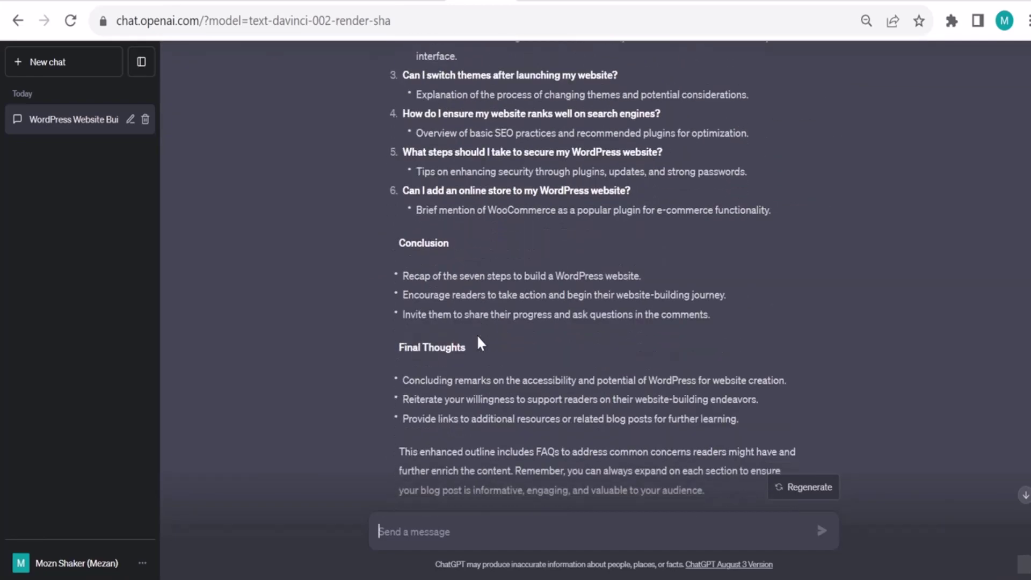
scroll(432, 356, "down", 2)
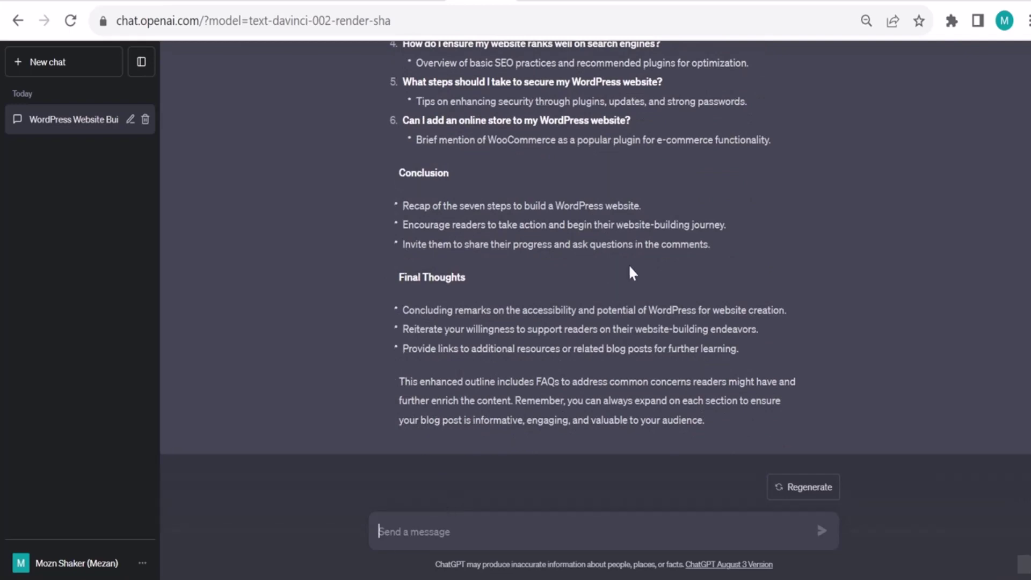
scroll(629, 263, "up", 8)
scroll(629, 264, "up", 6)
scroll(628, 263, "down", 3)
scroll(628, 263, "down", 1)
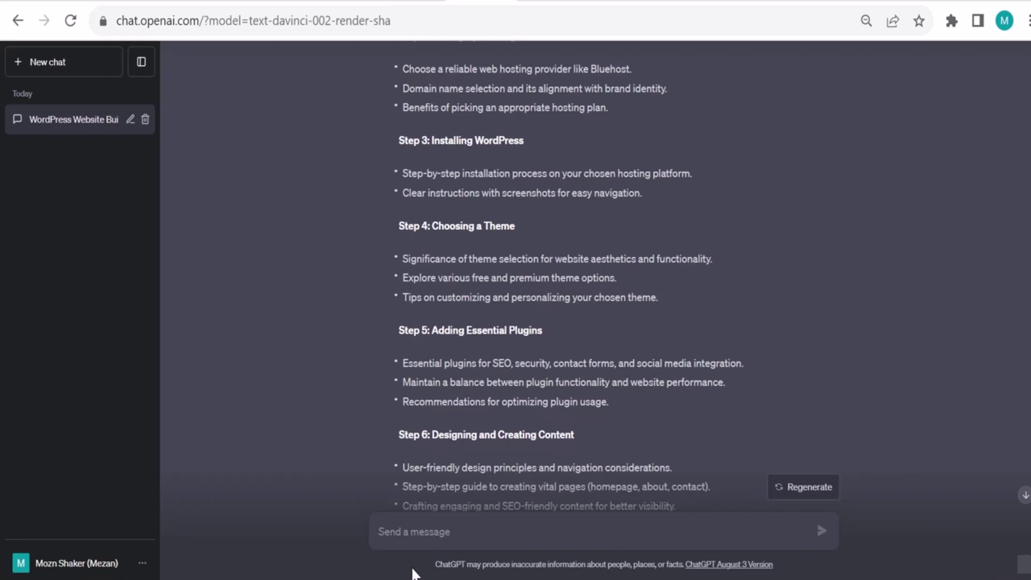
type("for step 4,")
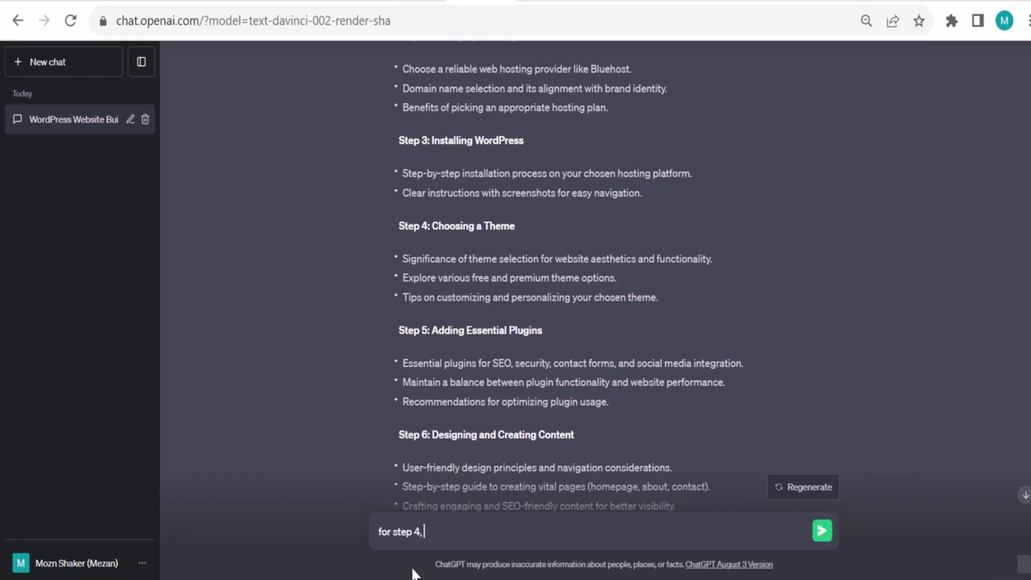
type("dd a subst")
type("ep to ")
type(" talk ab")
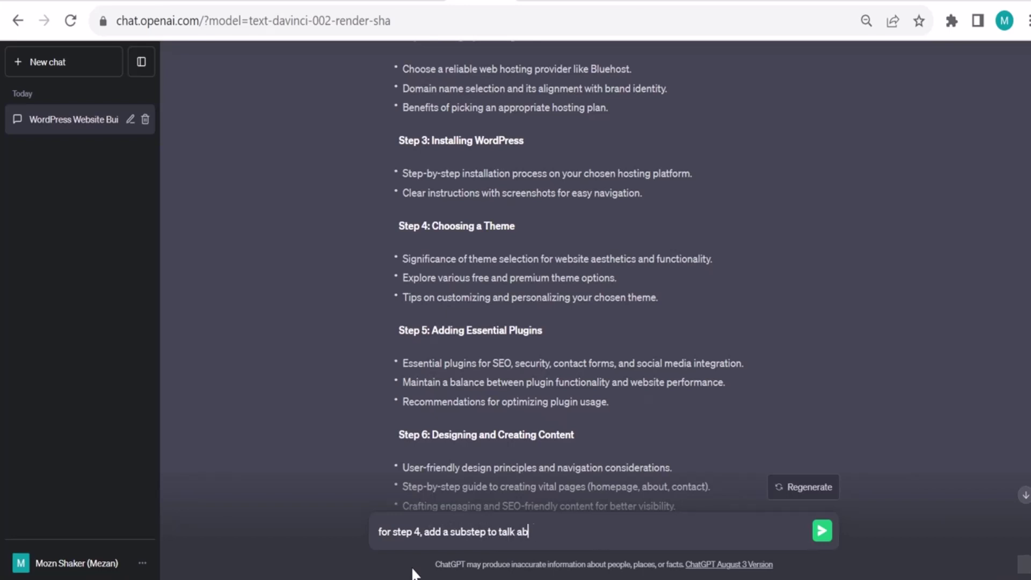
type("out ")
type("choosin")
type("fg")
type("g ")
type("the template ")
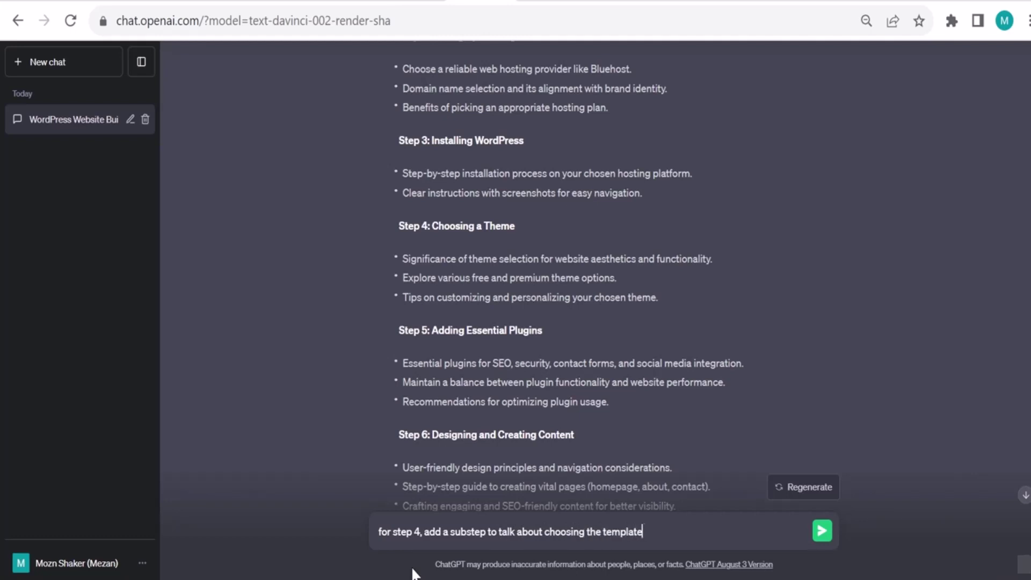
type(", and make")
type(" the point ")
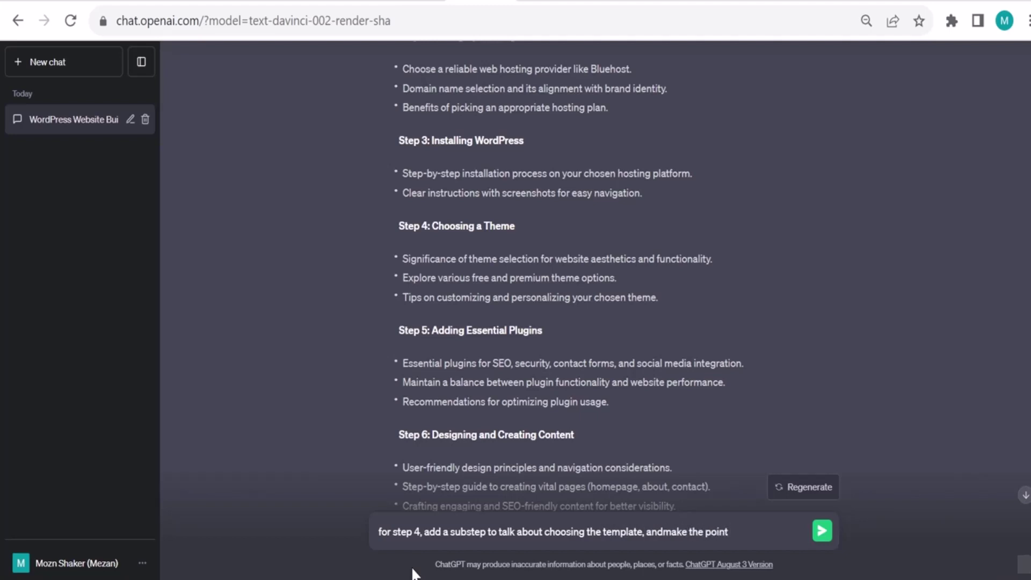
type("about")
type("usinga ")
type("theme from kade")
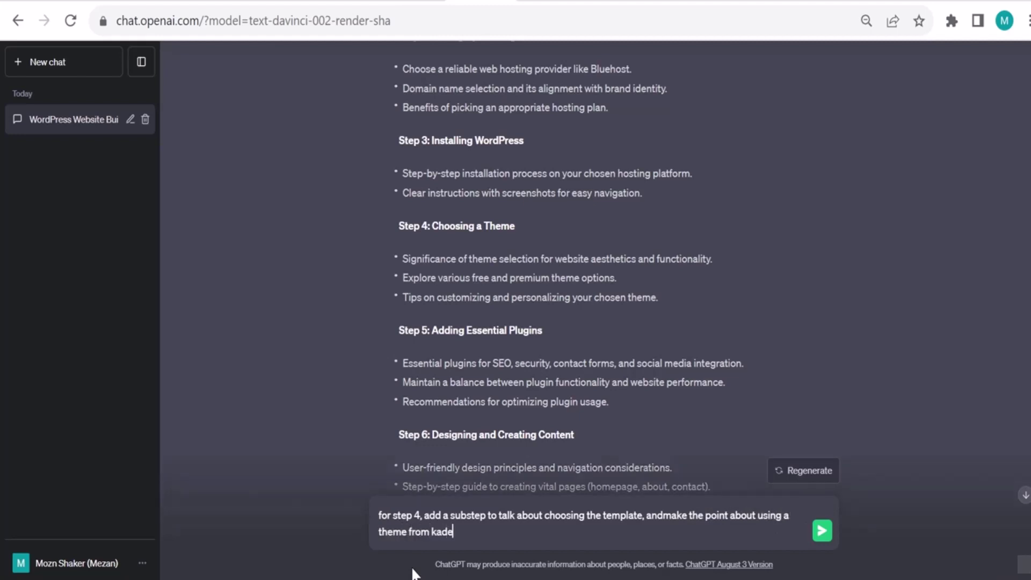
type("nce")
Send a request to add a Step 4 substep on choosing a template with a Kadence theme.
key("Return")
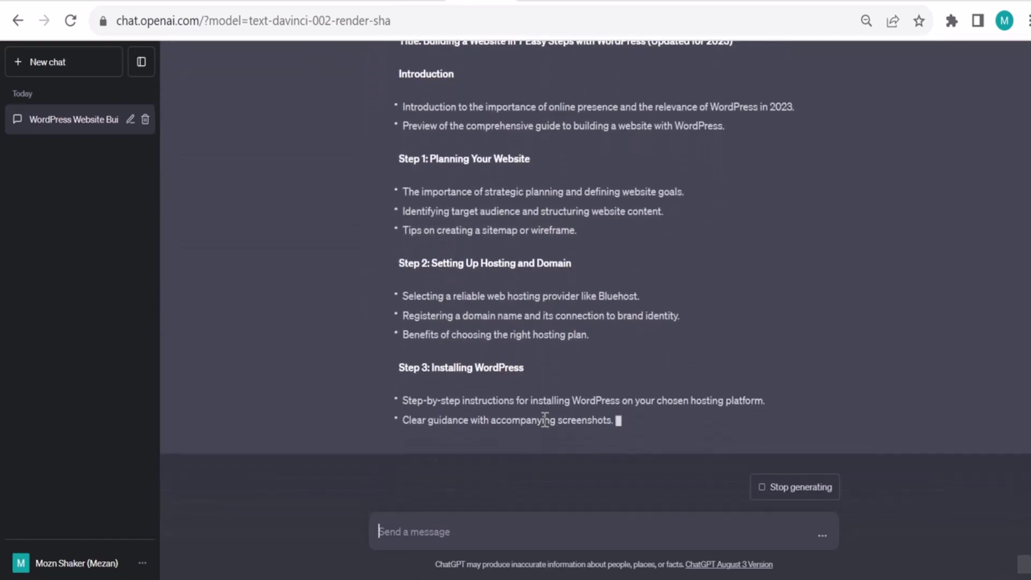
scroll(542, 418, "up", 1)
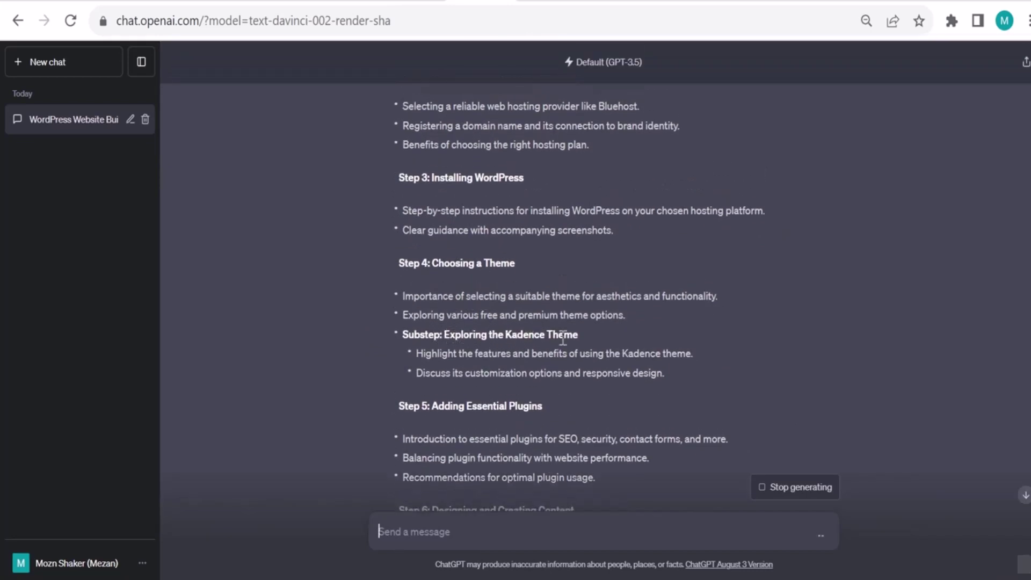
scroll(520, 360, "down", 1)
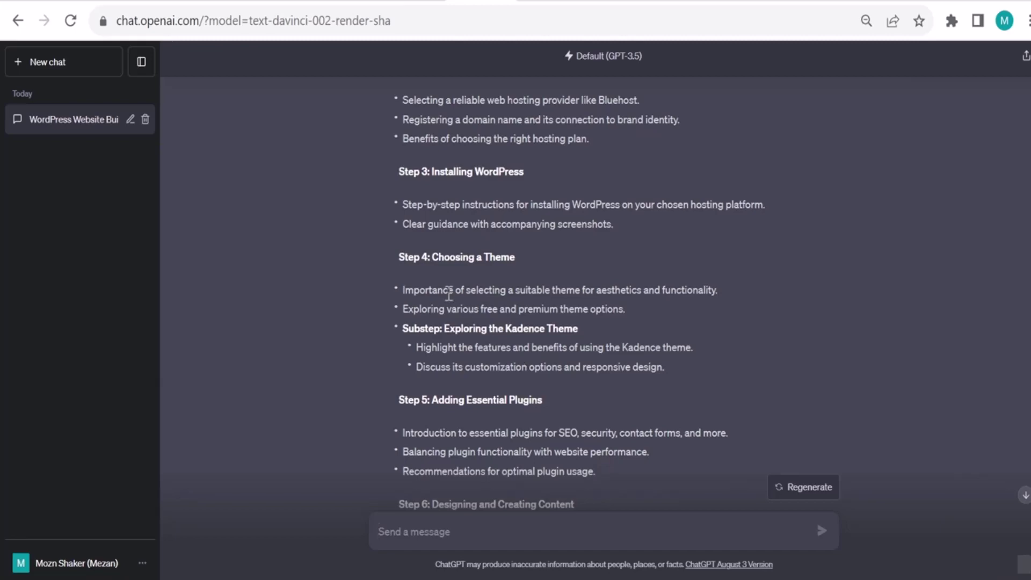
scroll(449, 294, "down", 5)
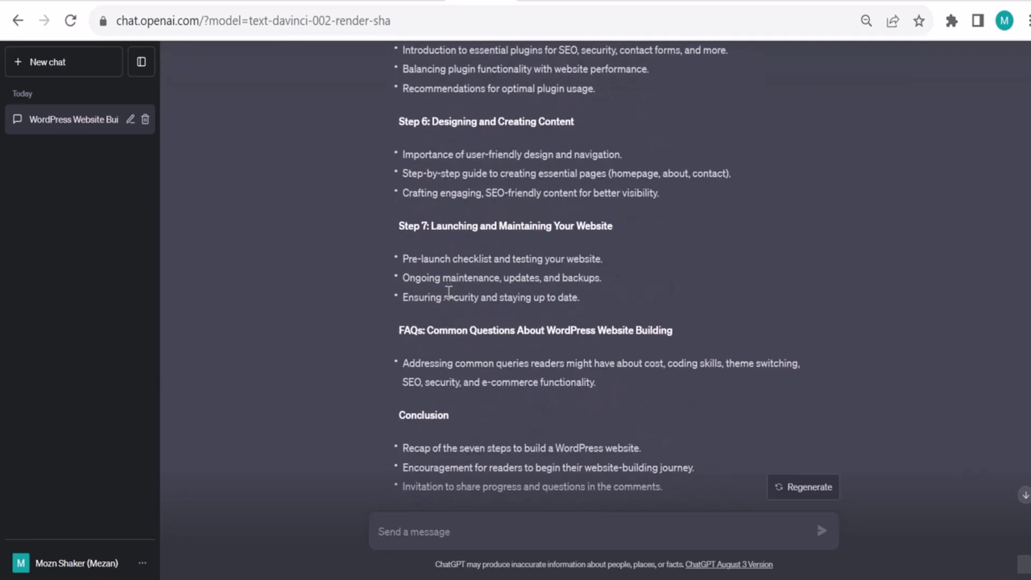
scroll(449, 295, "down", 3)
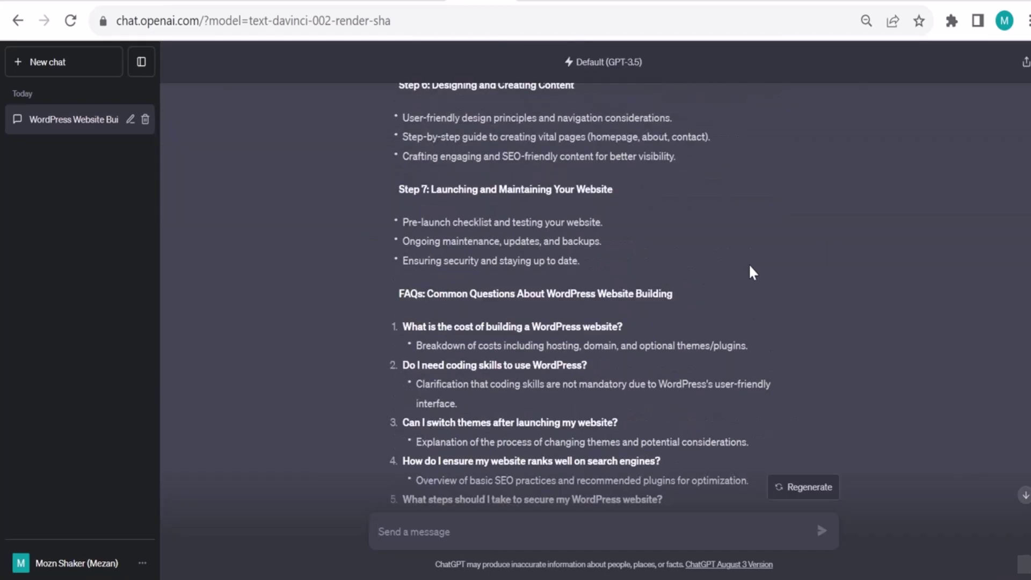
scroll(748, 264, "down", 5)
scroll(748, 264, "down", 5)
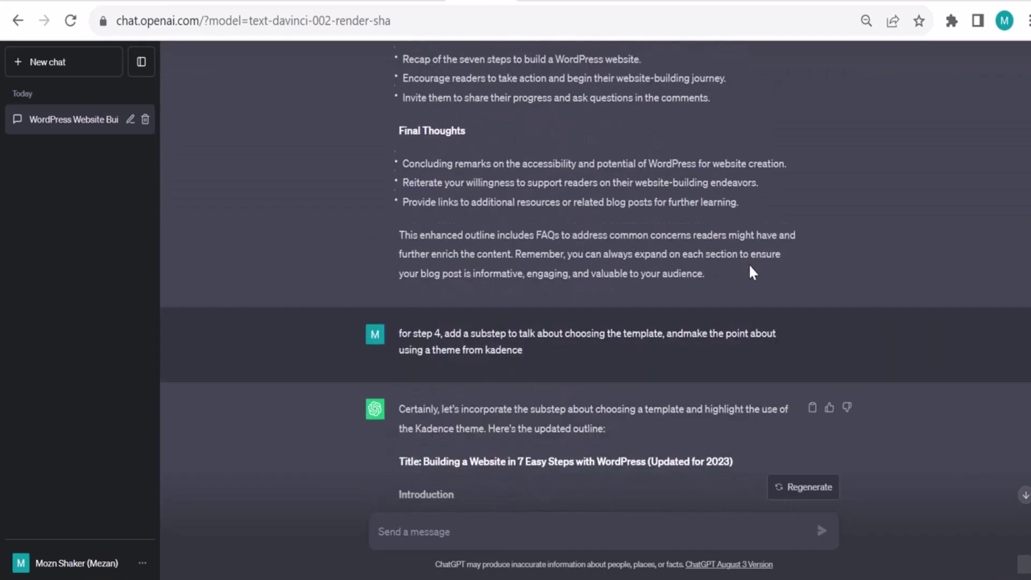
scroll(748, 263, "down", 4)
scroll(748, 264, "down", 3)
scroll(519, 313, "down", 1)
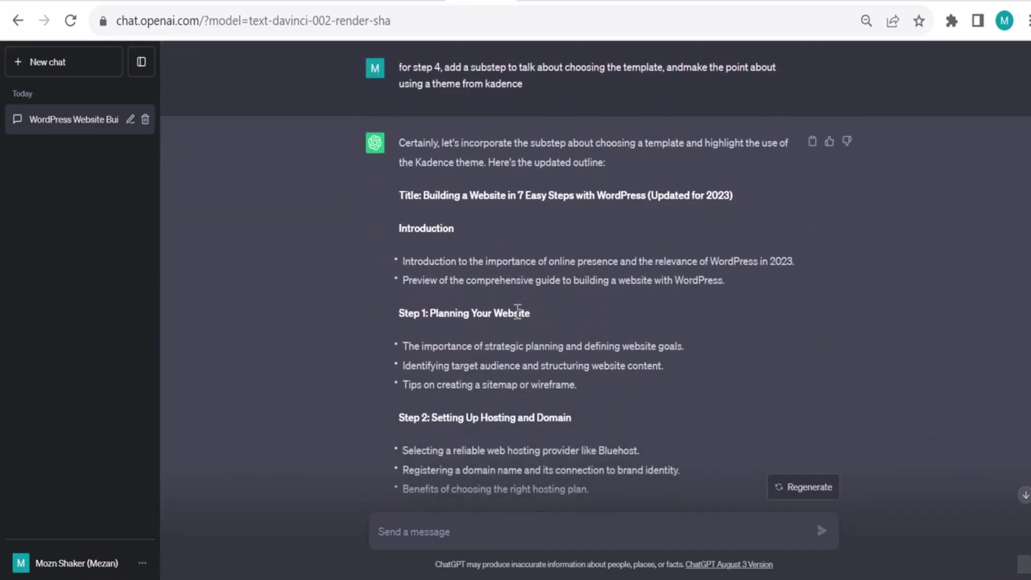